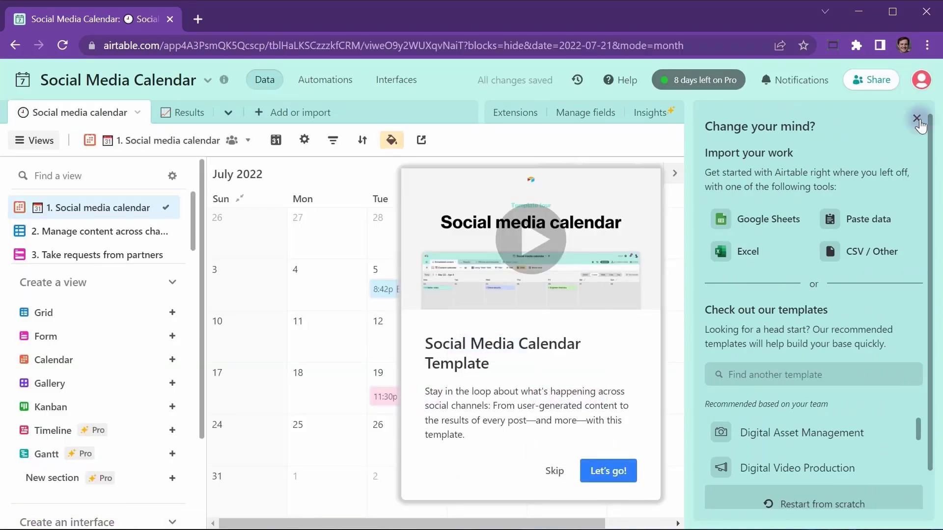
- Dismiss the template suggestions, the Social Media Calendar Template tour and the getting-started guide
left_click(917, 120)
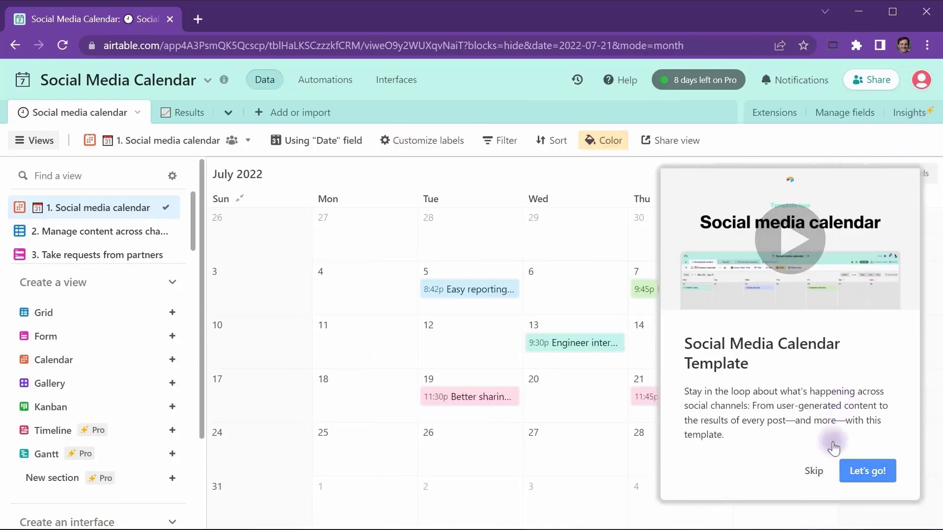
left_click(813, 471)
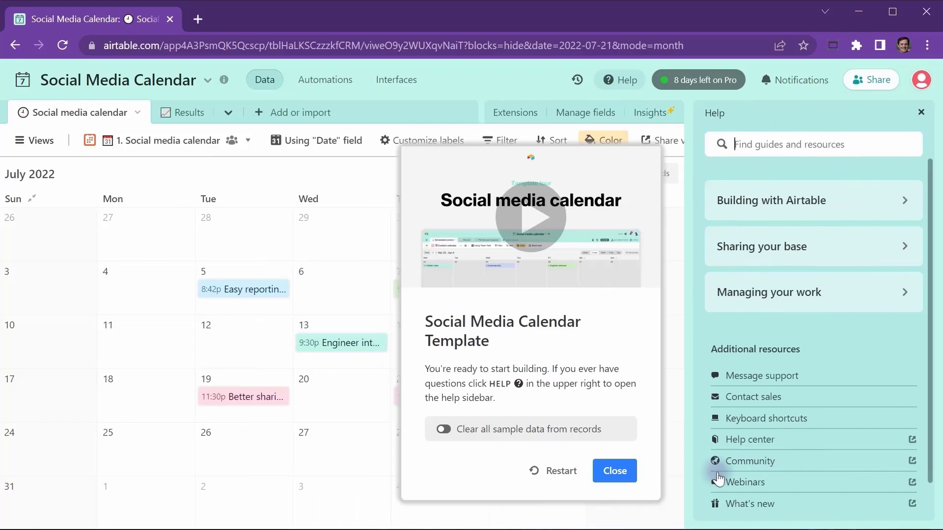
left_click(613, 472)
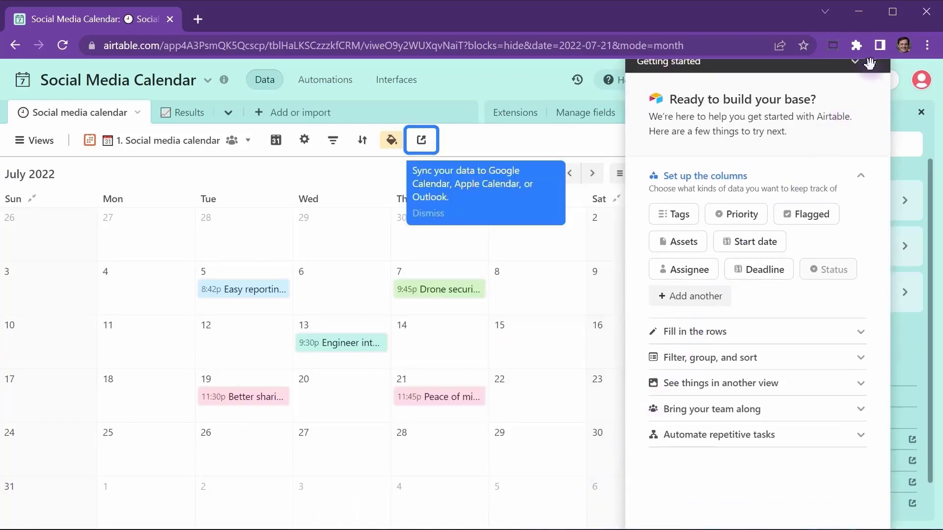
left_click(872, 60)
- Switch to the grid view "2. Manage content across channels" and close the help sidebar
left_click(22, 148)
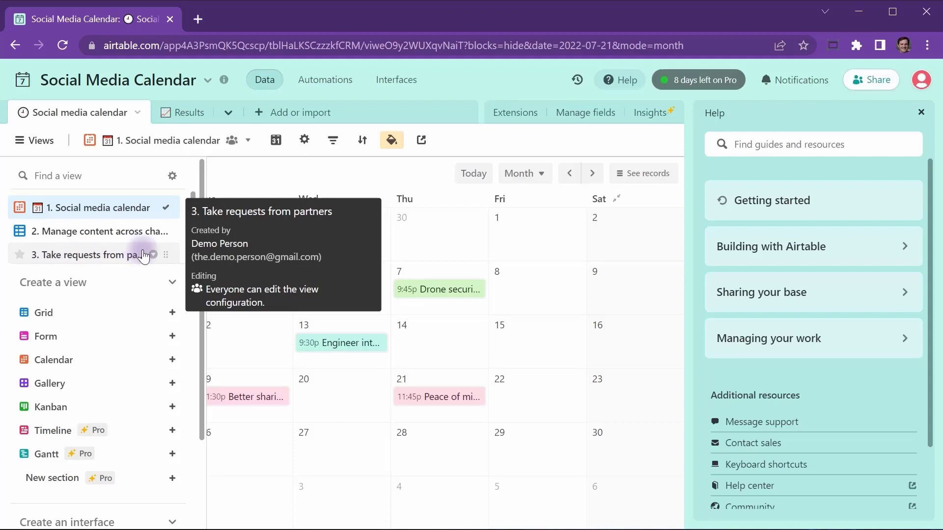
left_click(125, 230)
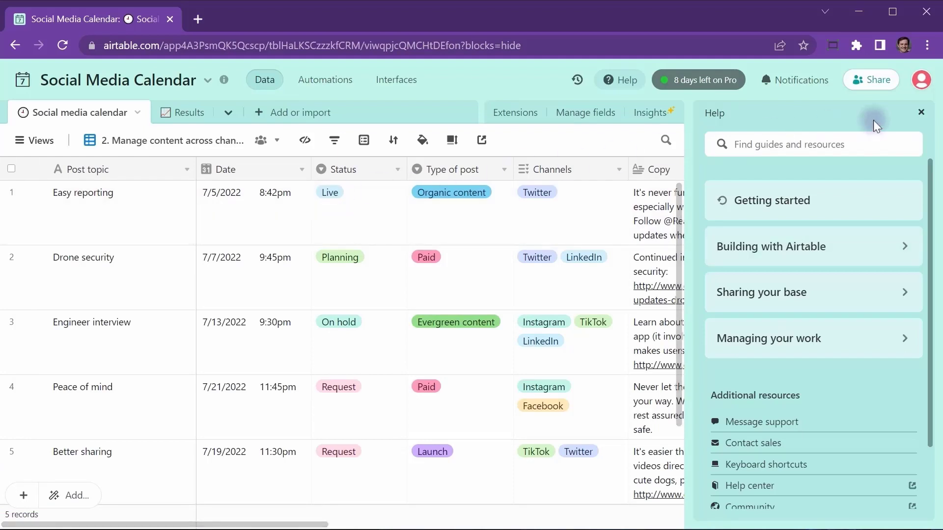
left_click(920, 117)
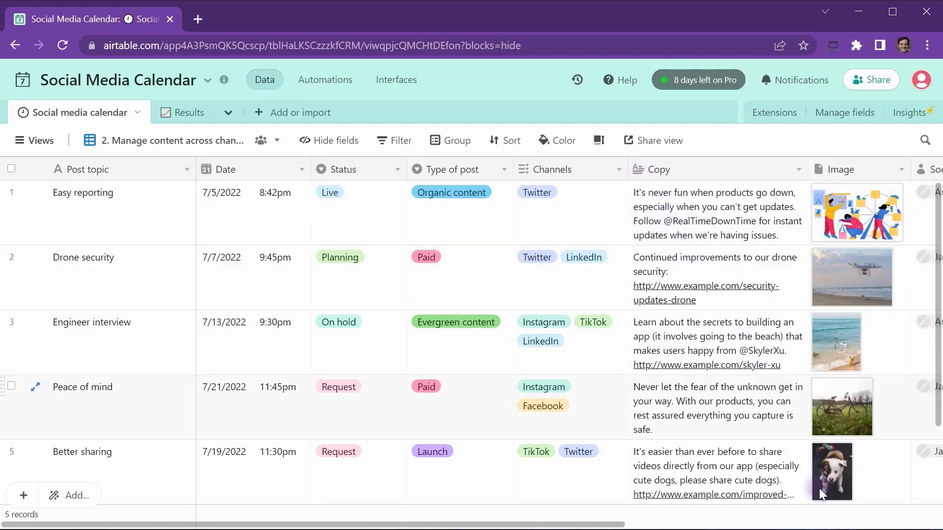
- Delete the "Requestor's name" field from the content grid
left_click_drag(609, 526, 838, 526)
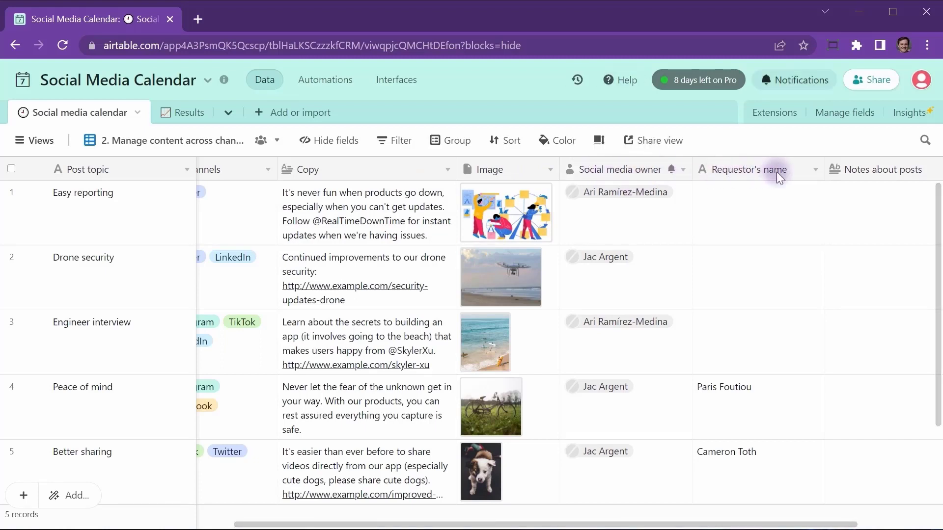
left_click(815, 170)
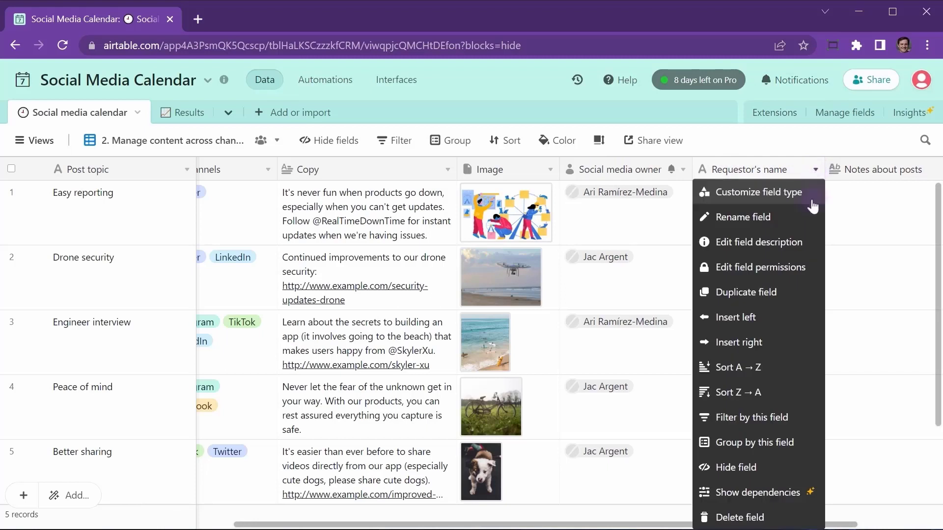
left_click(765, 519)
- Add a User field named "Editor" after "Notes about posts"
left_click(866, 169)
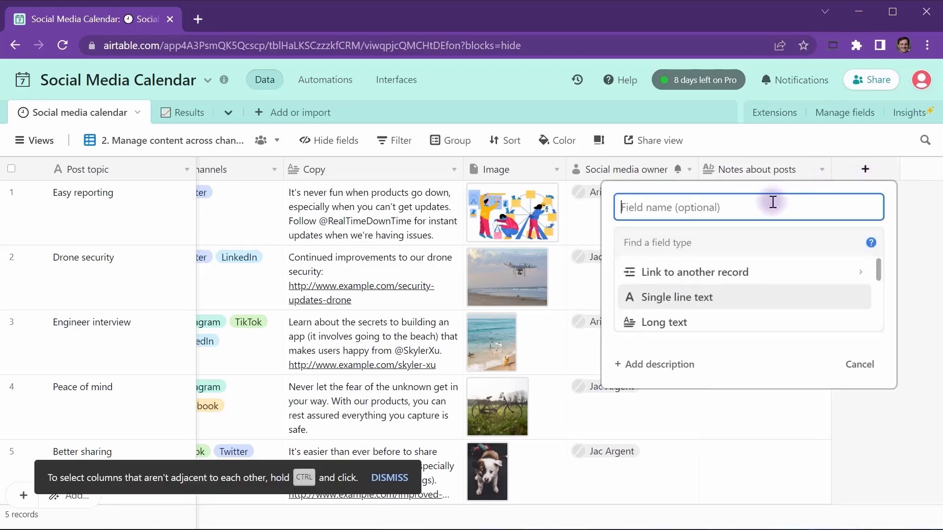
type("Editor")
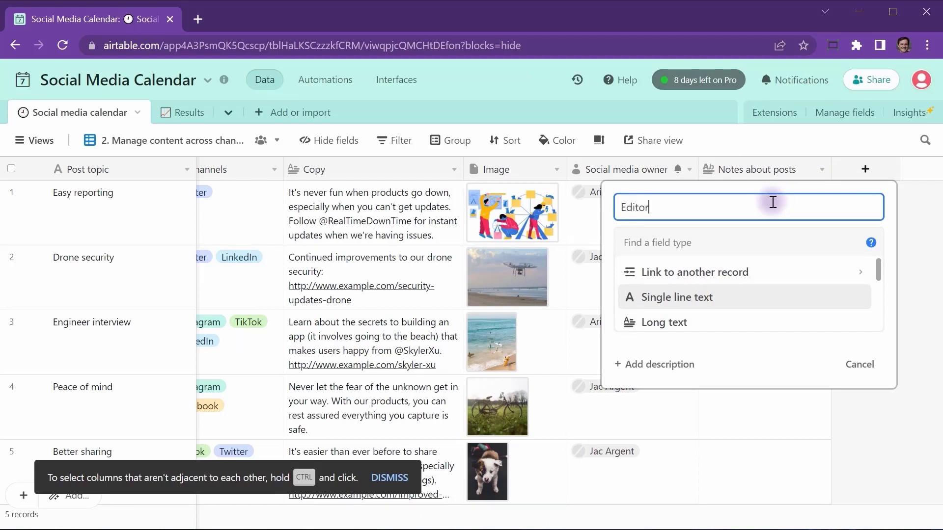
scroll(711, 293, "down", 3)
left_click(712, 299)
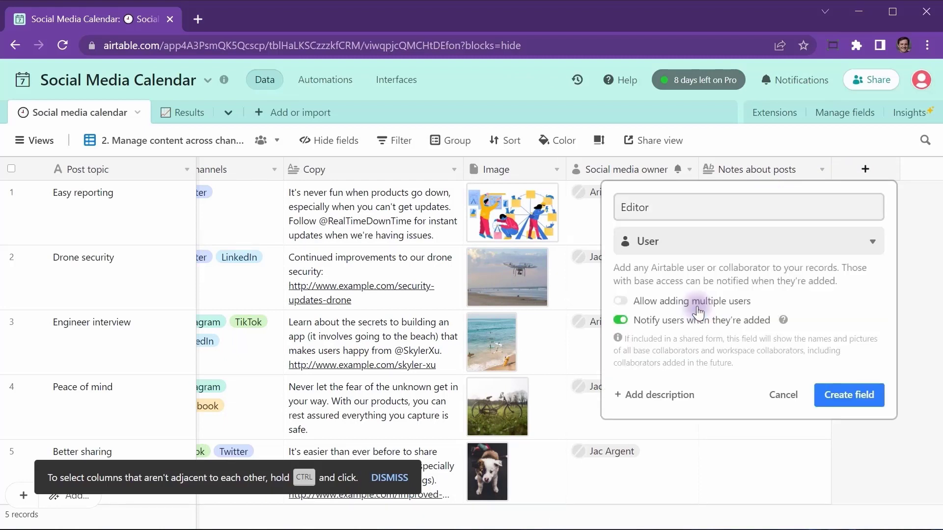
left_click(839, 395)
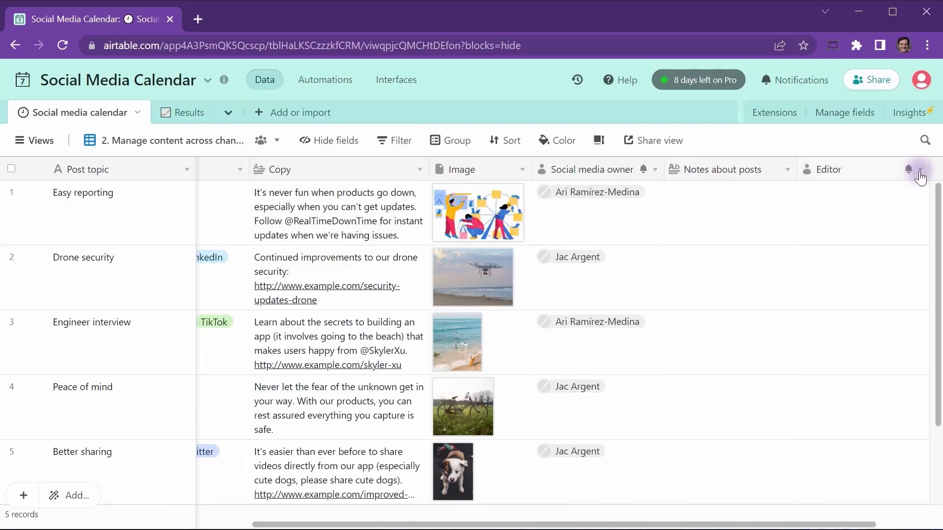
- Assign the existing base collaborator as Editor of the "Easy reporting" post
left_click(920, 171)
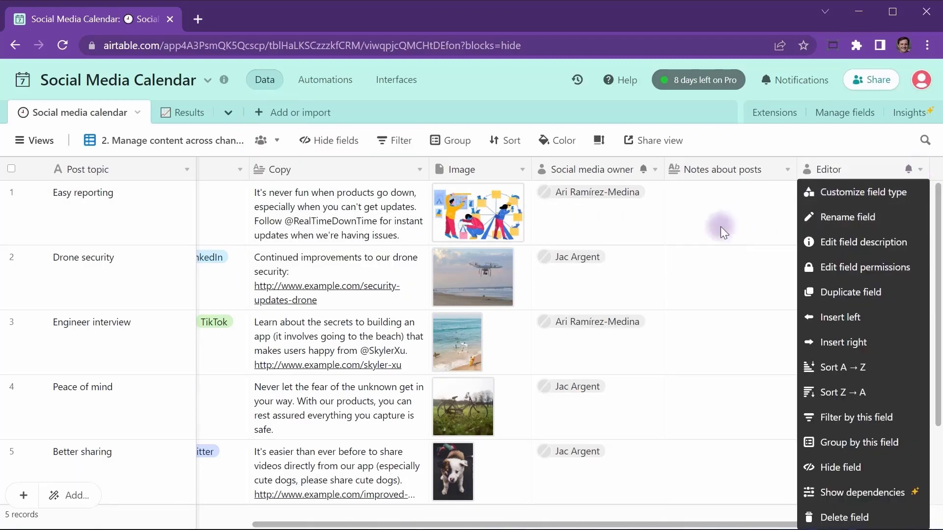
left_click(828, 210)
left_click(919, 212)
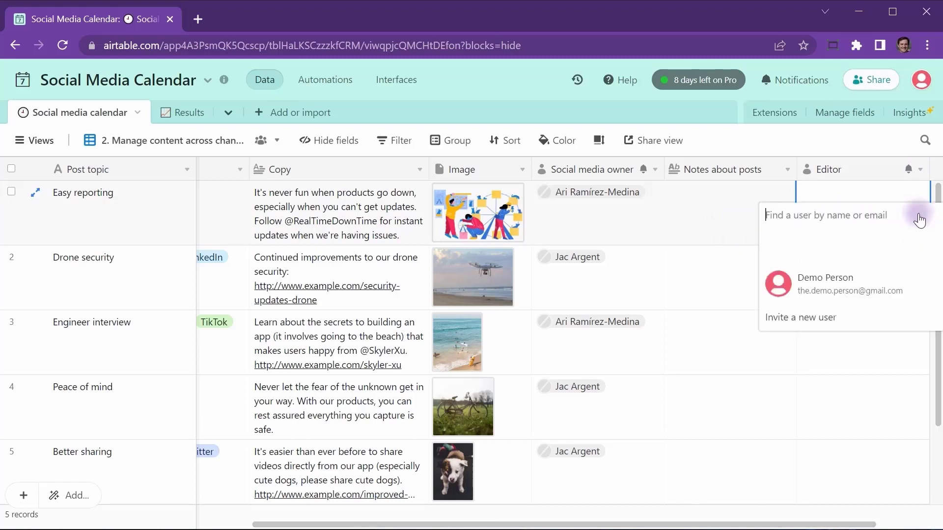
left_click(859, 294)
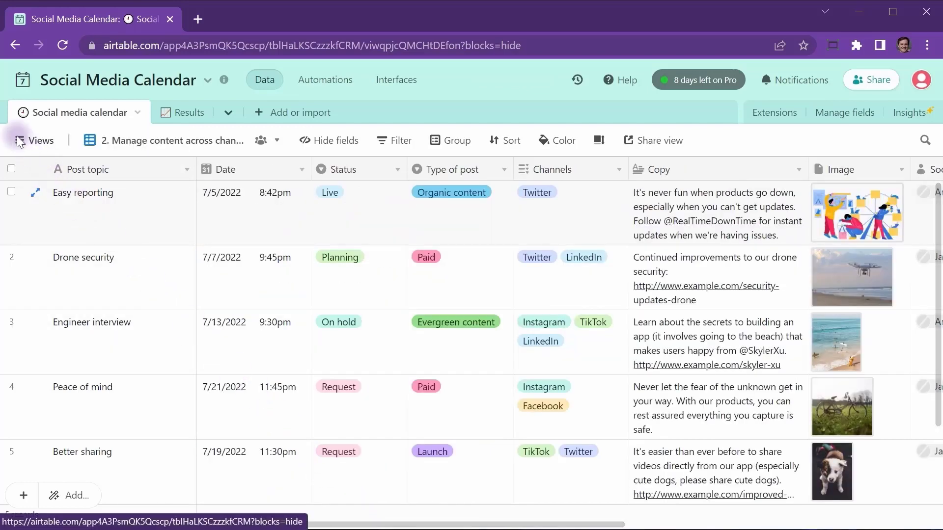
- Review the July 2022 posts in the "1. Social media calendar" view
mouse_move(19, 141)
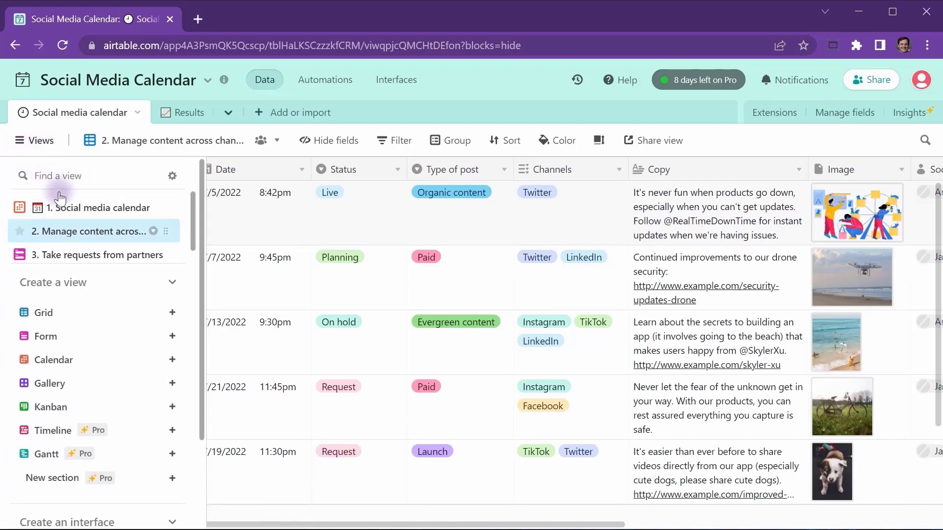
left_click(69, 207)
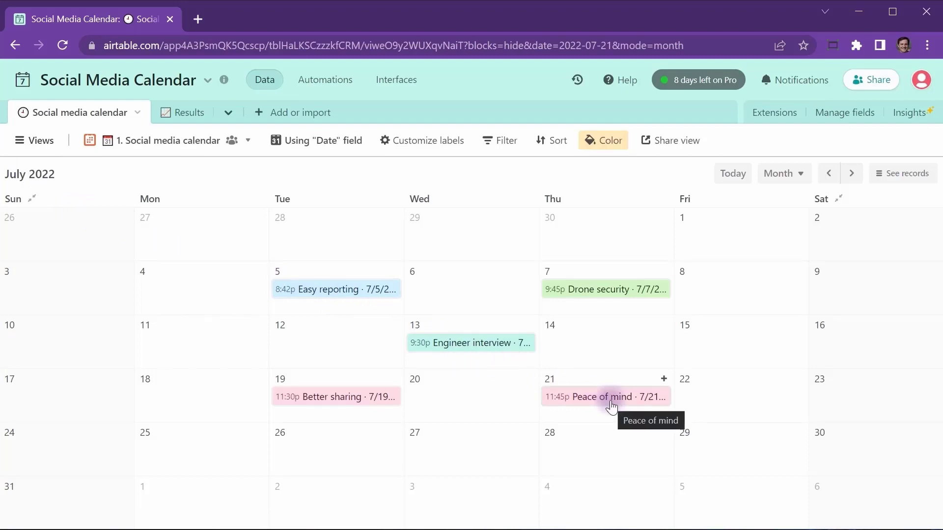
key("ctrl+shift+e")
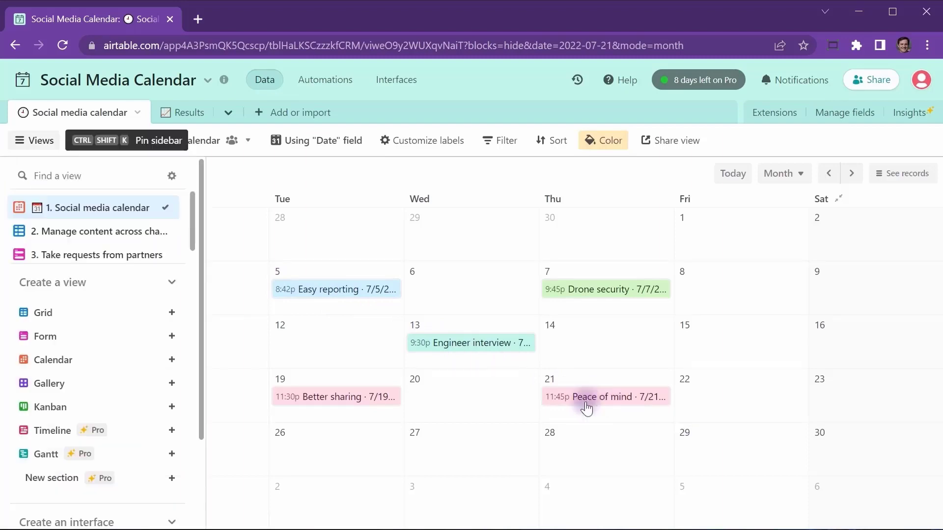
- Back in the "2. Manage content across channels" grid, set the date of the "Easy reporting" post to 10/15/2022
left_click(60, 238)
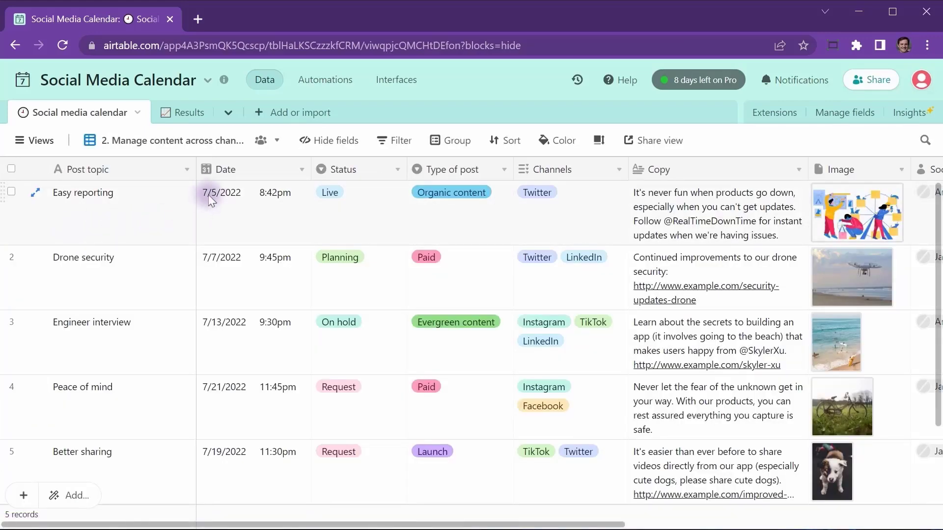
left_click(225, 195)
left_click(226, 193)
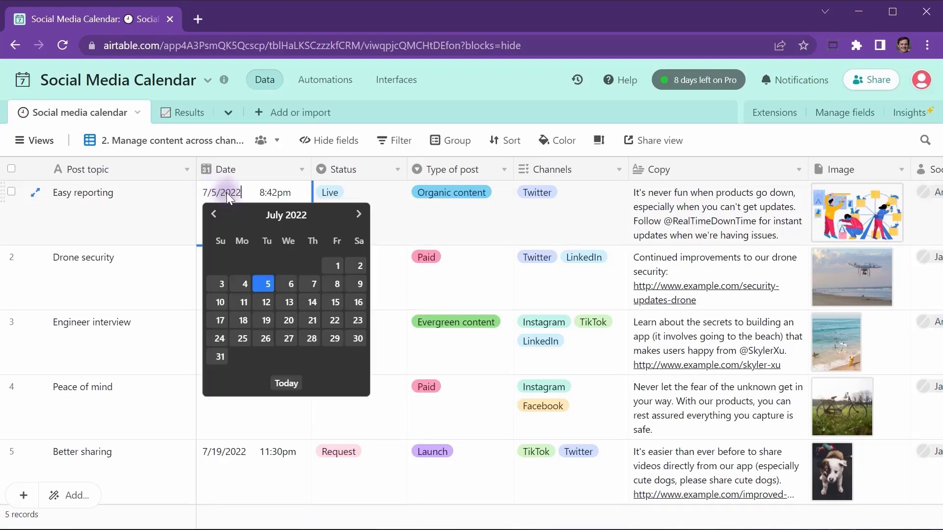
left_click(361, 215)
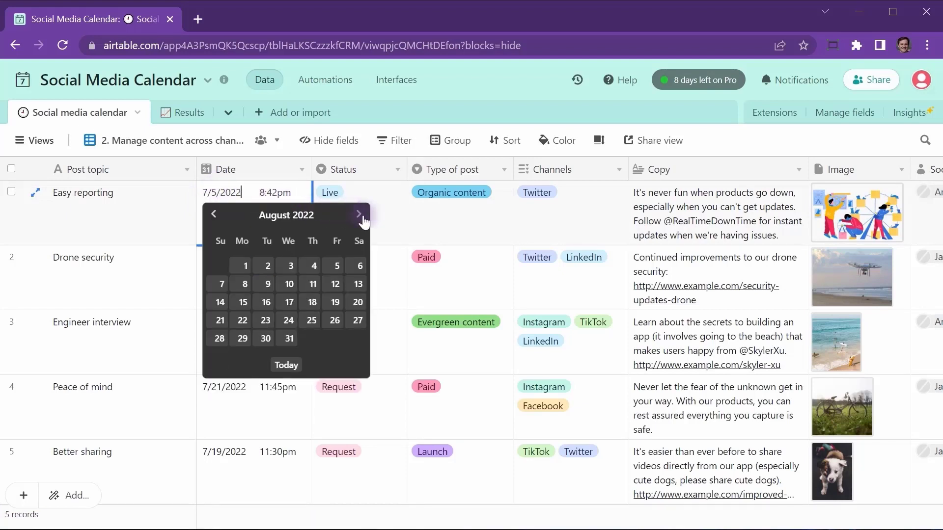
left_click(362, 220)
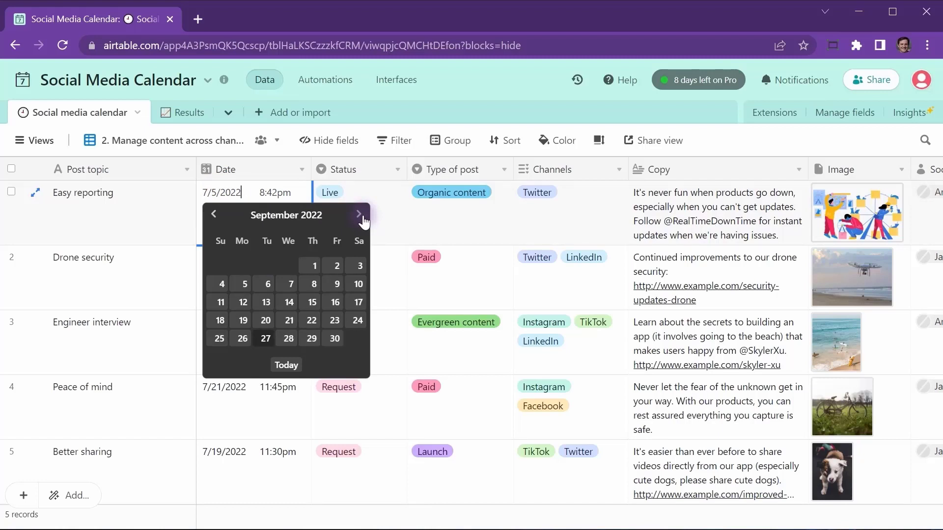
left_click(362, 219)
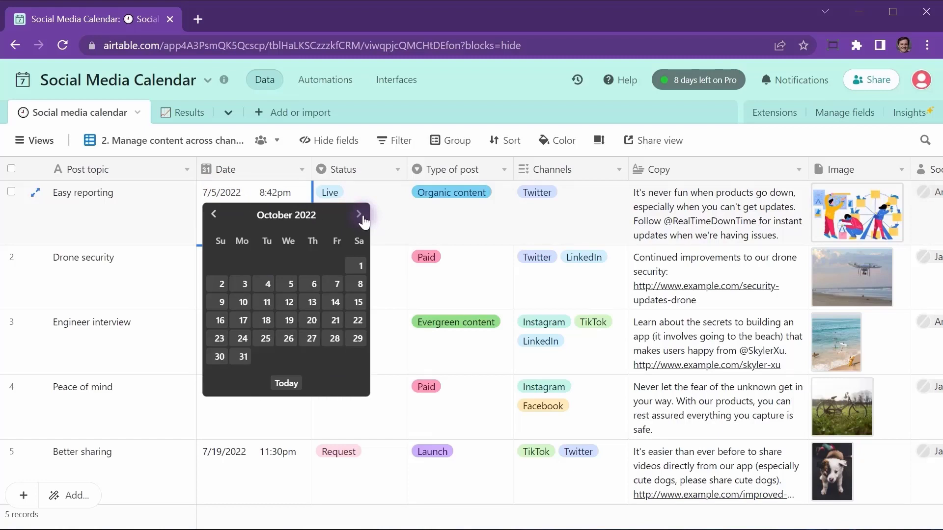
left_click(358, 303)
- Set the time of the "Easy reporting" post to 4:00pm
left_click(275, 194)
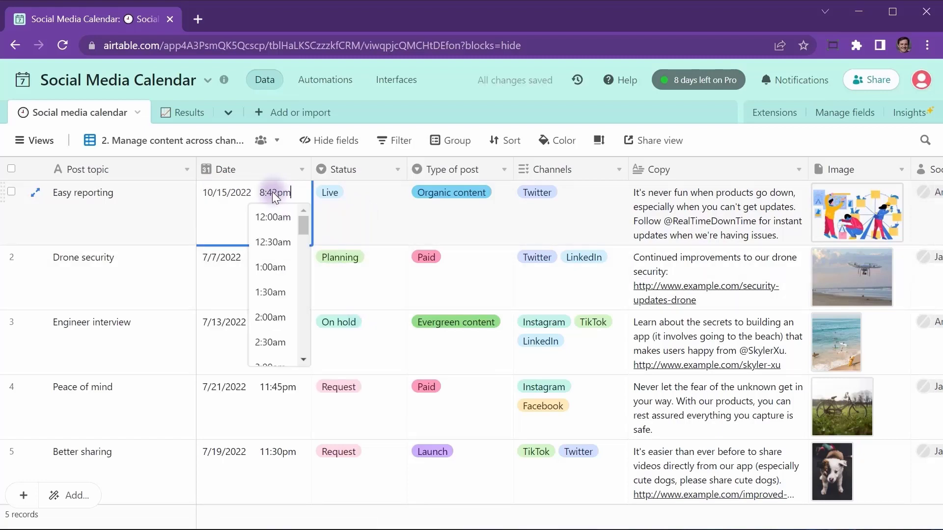
scroll(269, 311, "down", 5)
scroll(278, 312, "down", 7)
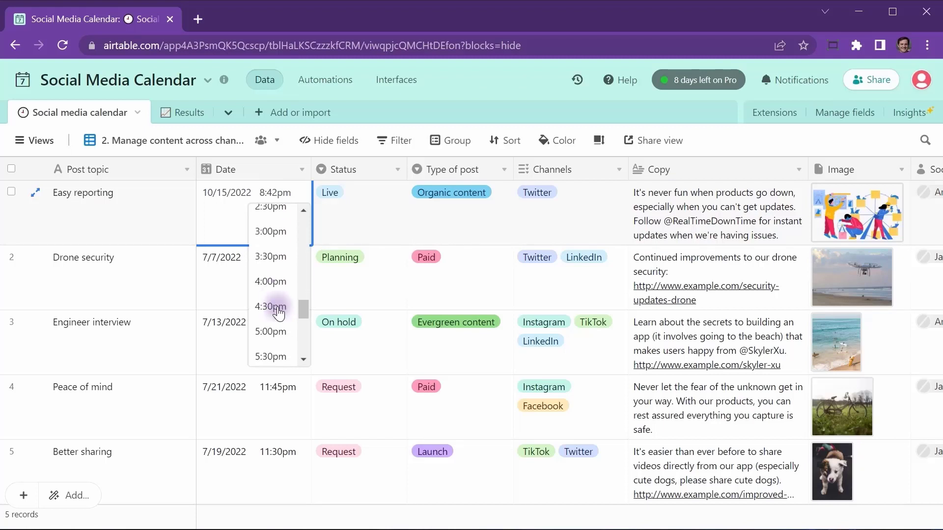
left_click(265, 282)
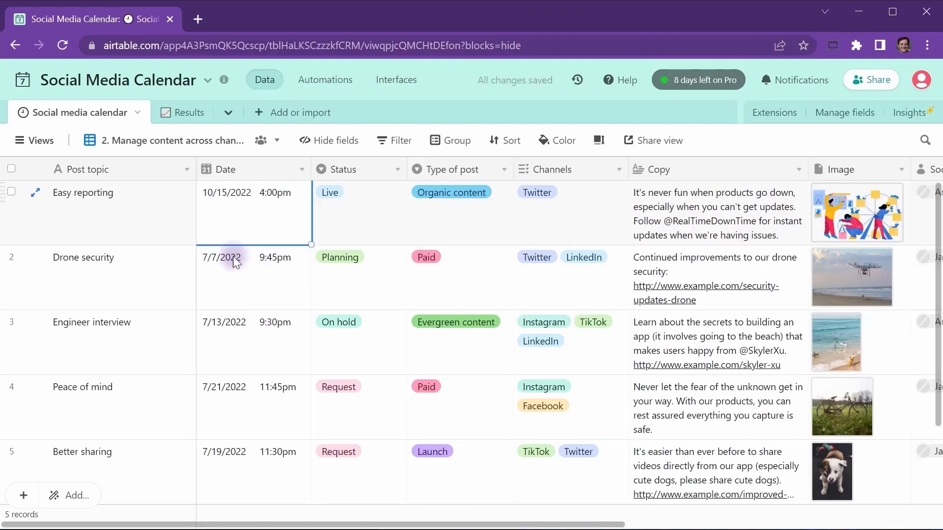
- In the "1. Social media calendar" view, open the "Easy reporting" post on October 15, 2022 and look through its details
mouse_move(36, 142)
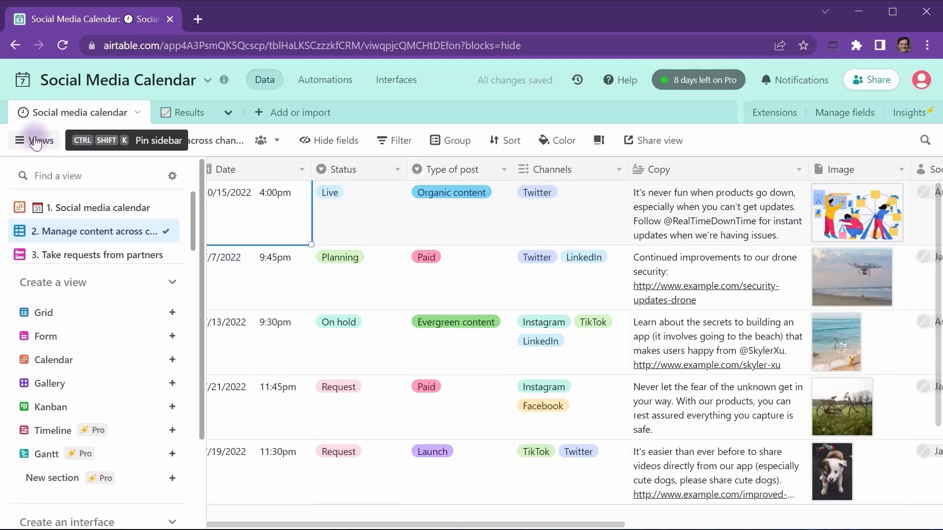
left_click(59, 208)
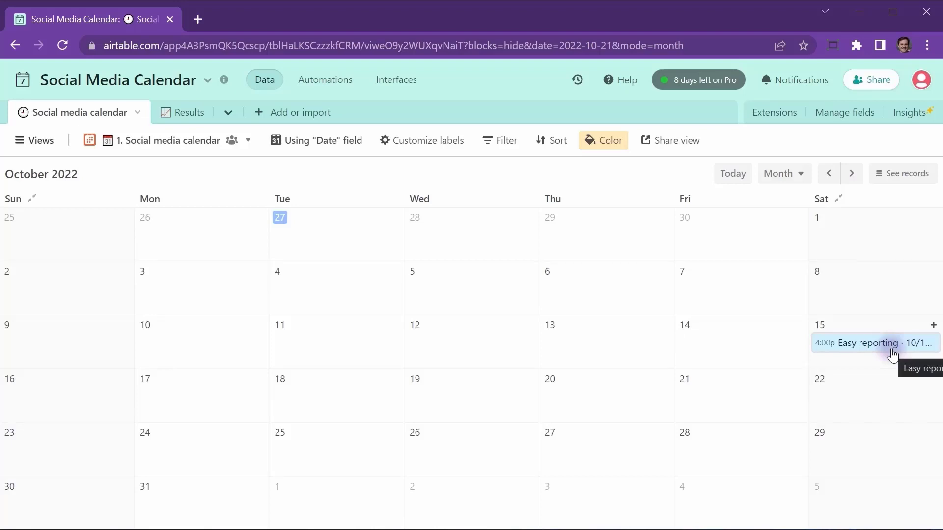
left_click(893, 355)
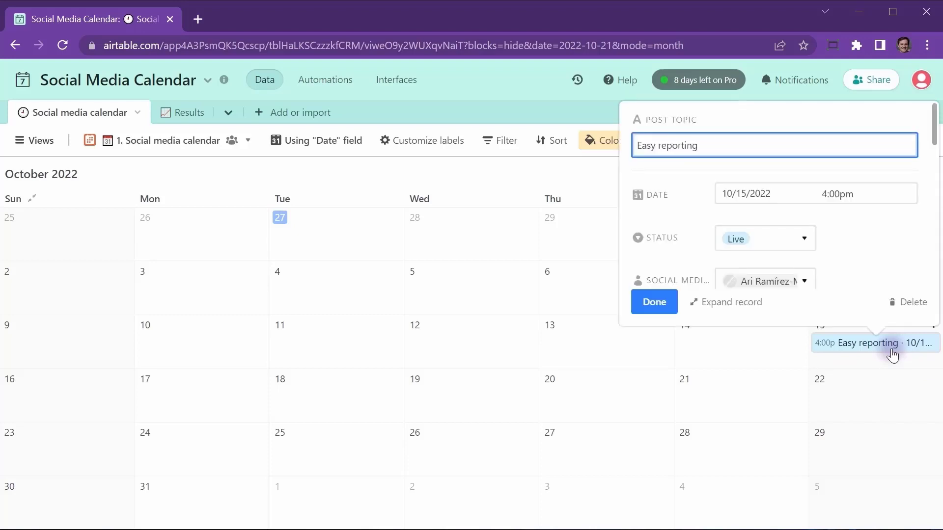
scroll(737, 241, "down", 8)
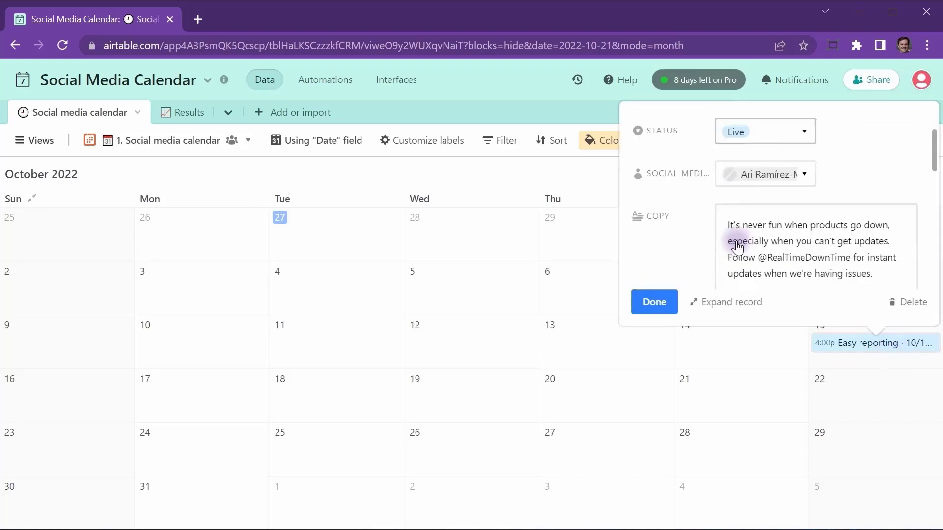
scroll(737, 240, "up", 8)
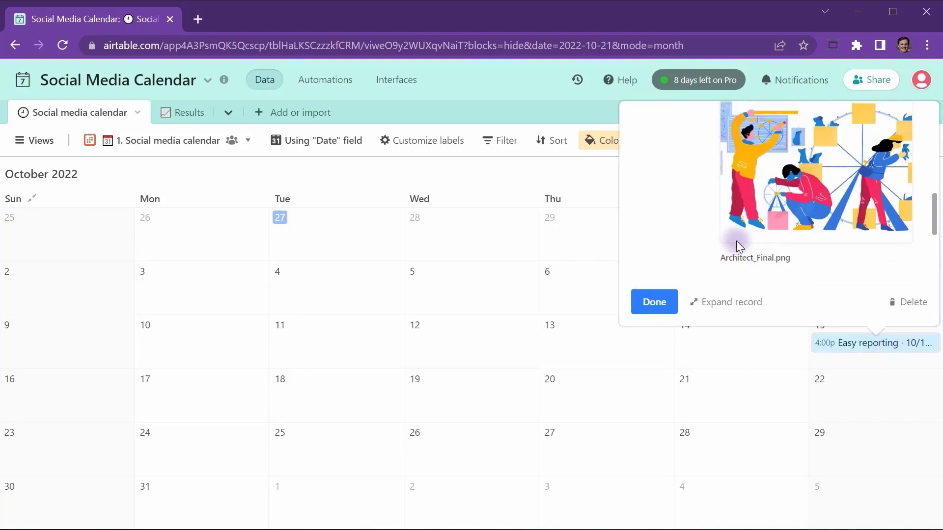
- Look through the "3. Take requests from partners" form and open its sharing options
left_click(27, 143)
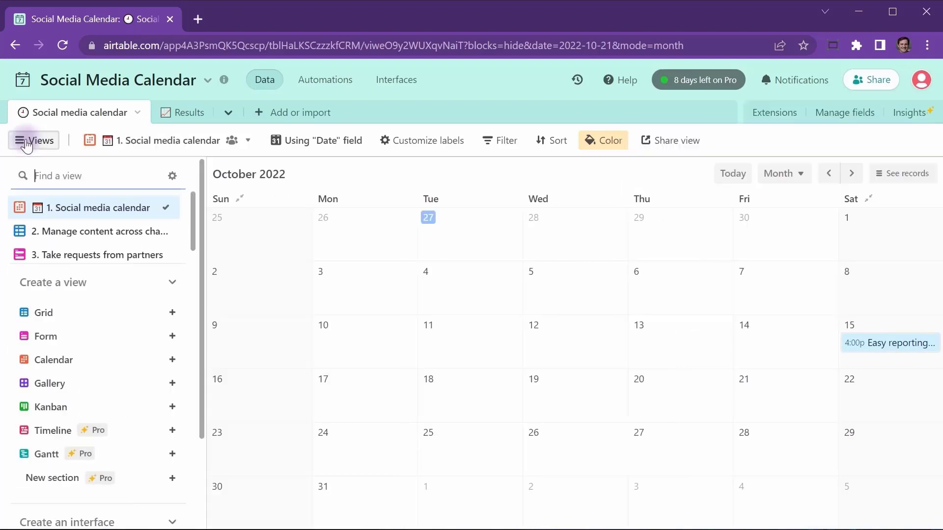
left_click(69, 255)
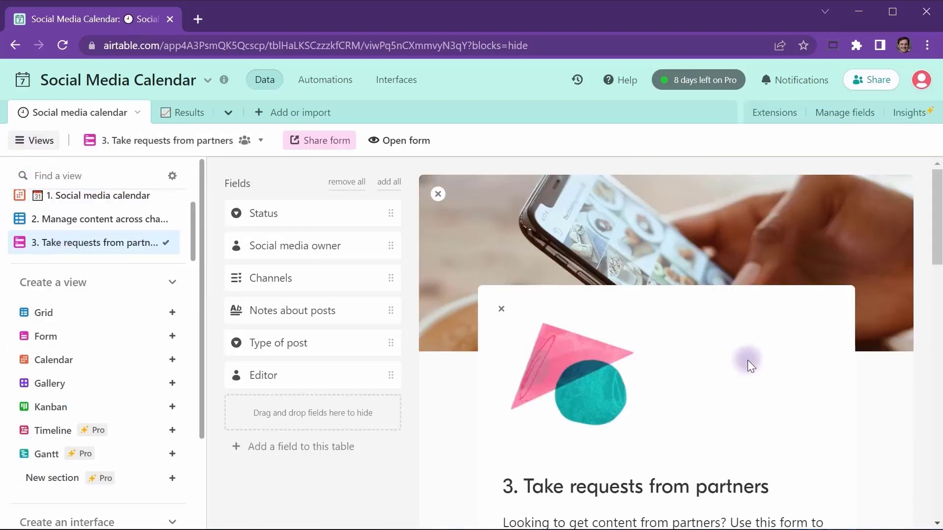
scroll(747, 360, "down", 3)
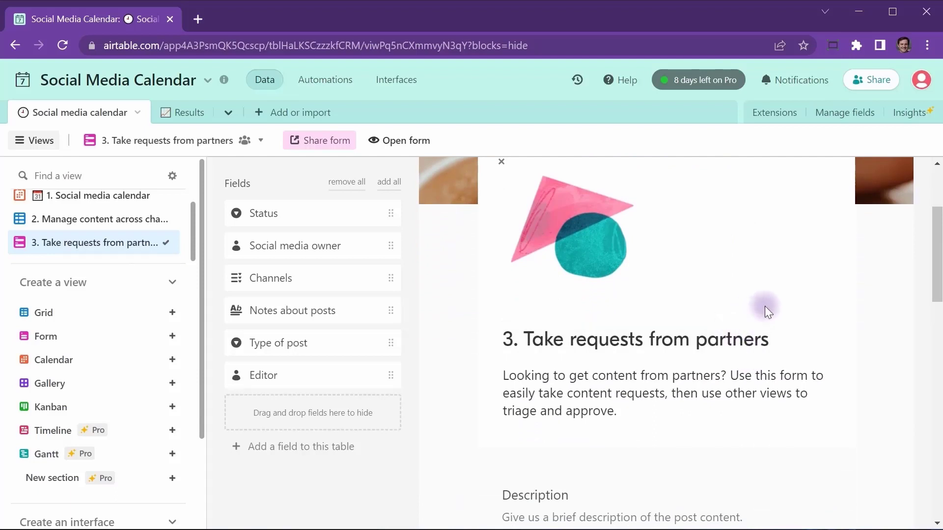
scroll(765, 310, "down", 1)
left_click(322, 141)
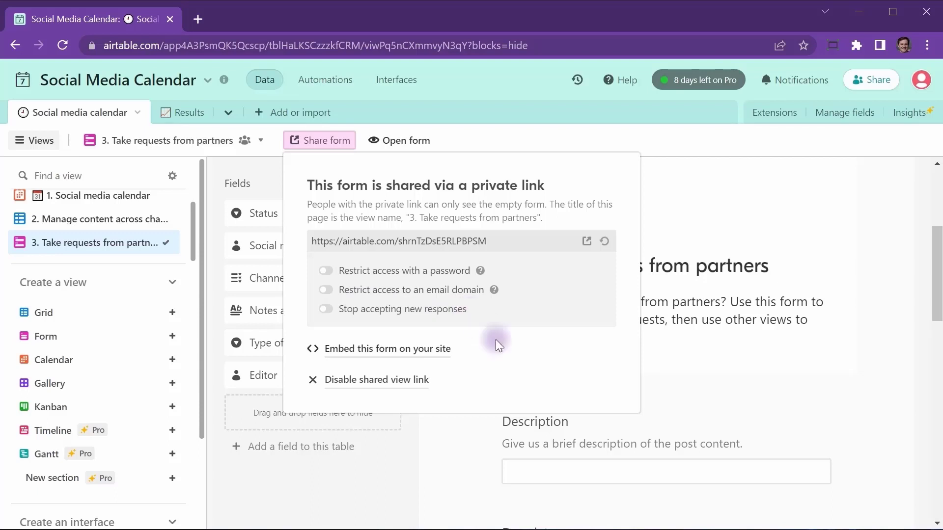
- Copy the form's private share link and open it in a new browser tab
left_click(521, 234)
key("ctrl+c")
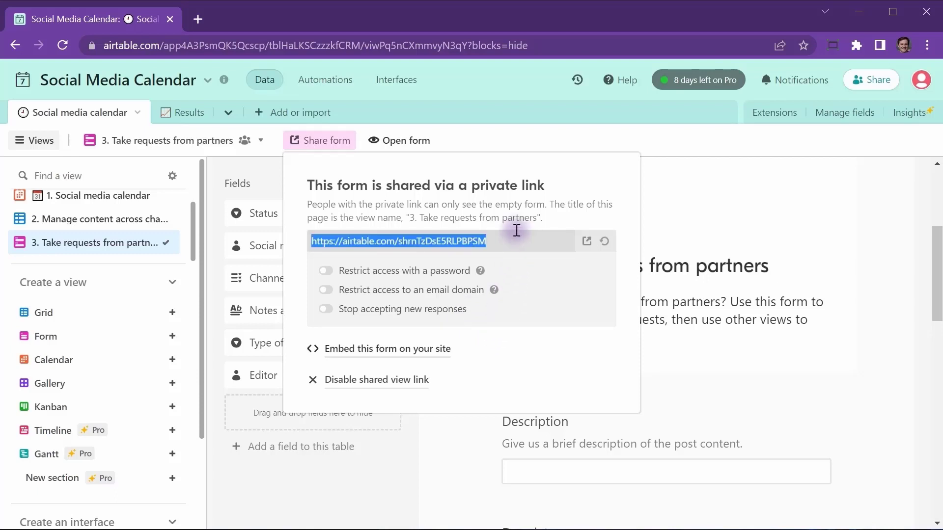
left_click(194, 16)
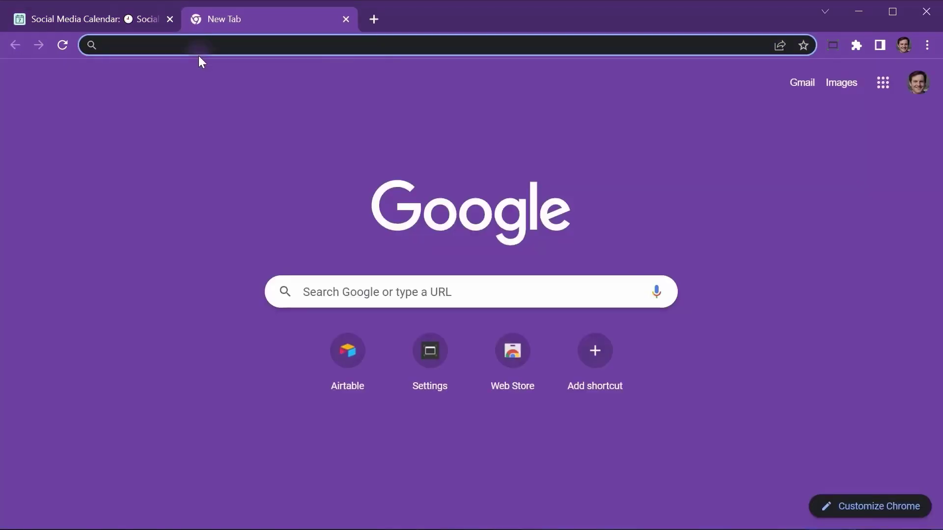
key("ctrl+v")
key("Return")
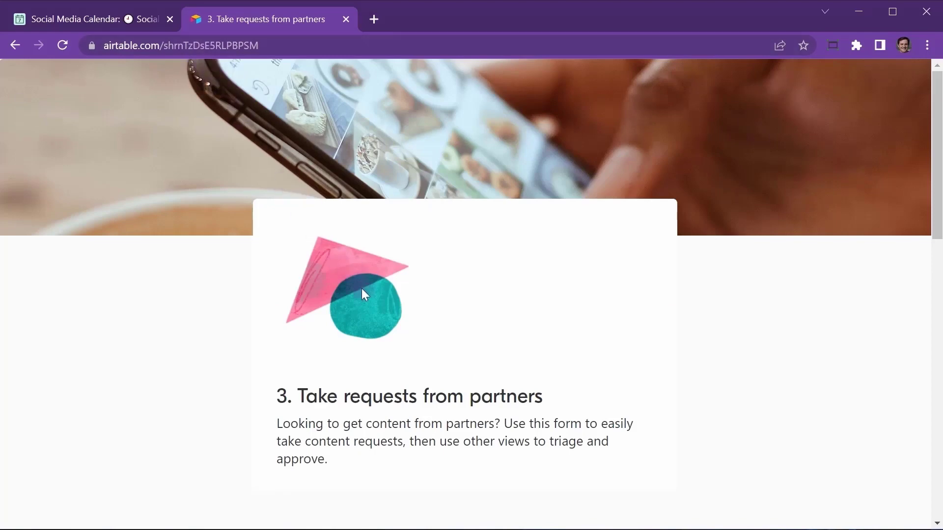
- Submit the form for "No Code School", due 10/15/2022 5:00pm, with copy "The effective use of the airtable to manage social media for different clients."
scroll(362, 289, "down", 2)
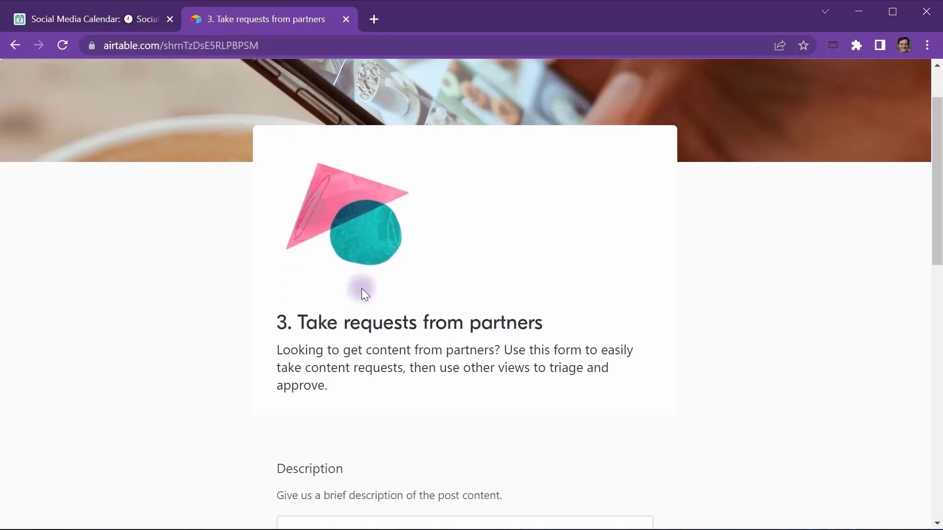
scroll(362, 291, "down", 1)
scroll(364, 294, "down", 2)
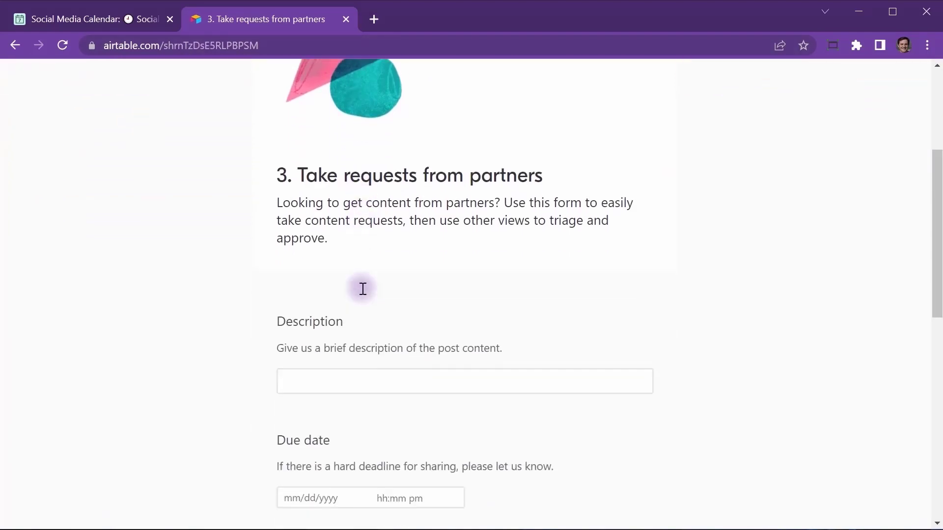
scroll(362, 289, "down", 5)
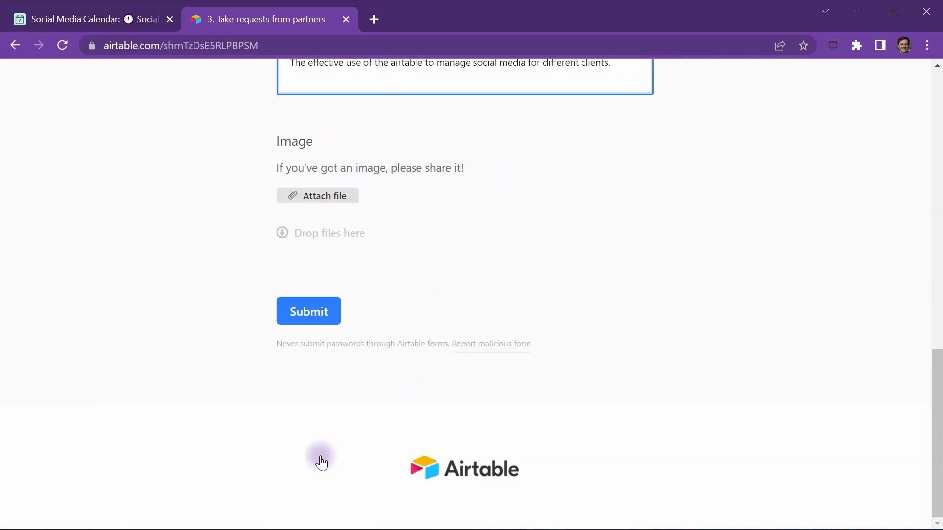
left_click(329, 314)
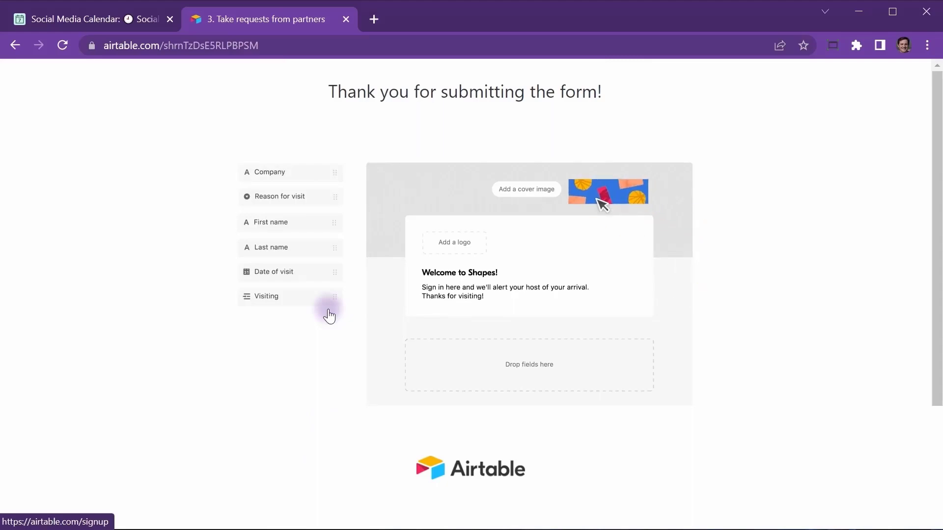
- Back in the base, close the form's sharing options and look through the "No Code School" record in the "2. Manage content across channels" grid
left_click(71, 15)
left_click(707, 188)
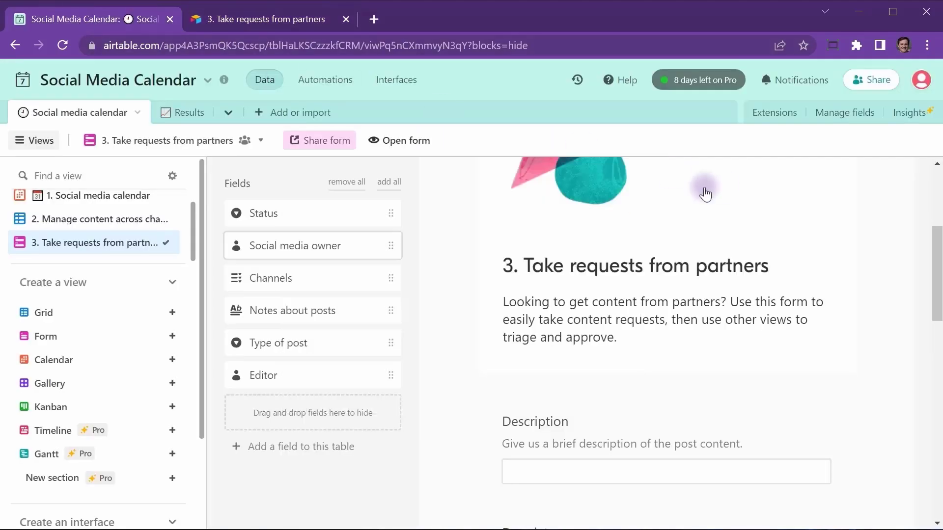
left_click(94, 220)
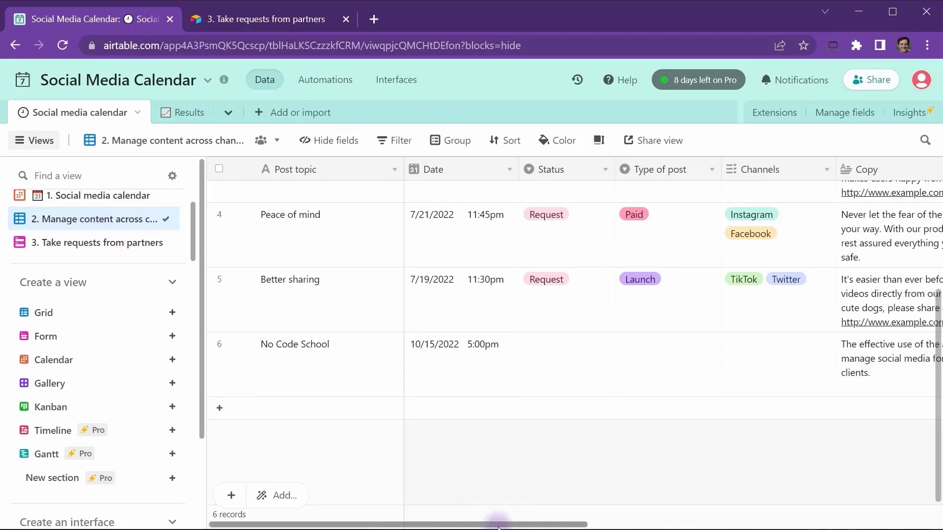
left_click_drag(518, 523, 816, 426)
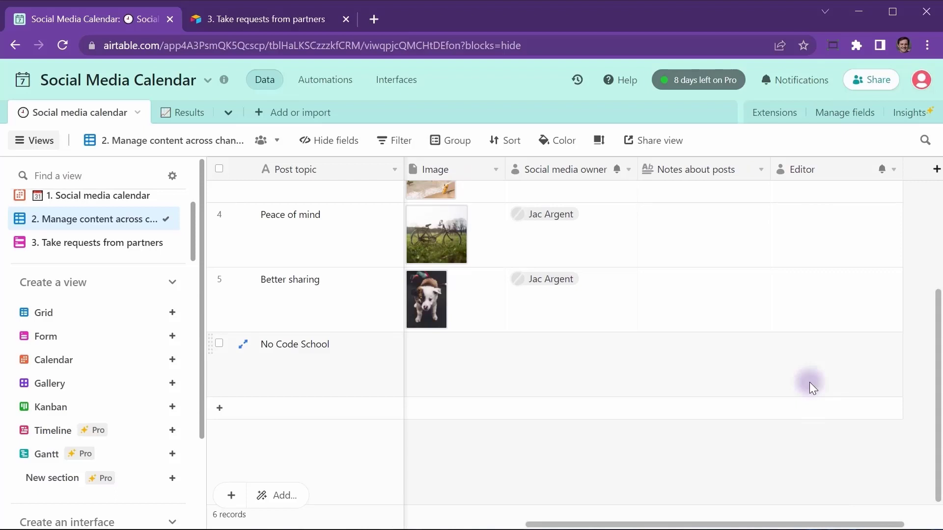